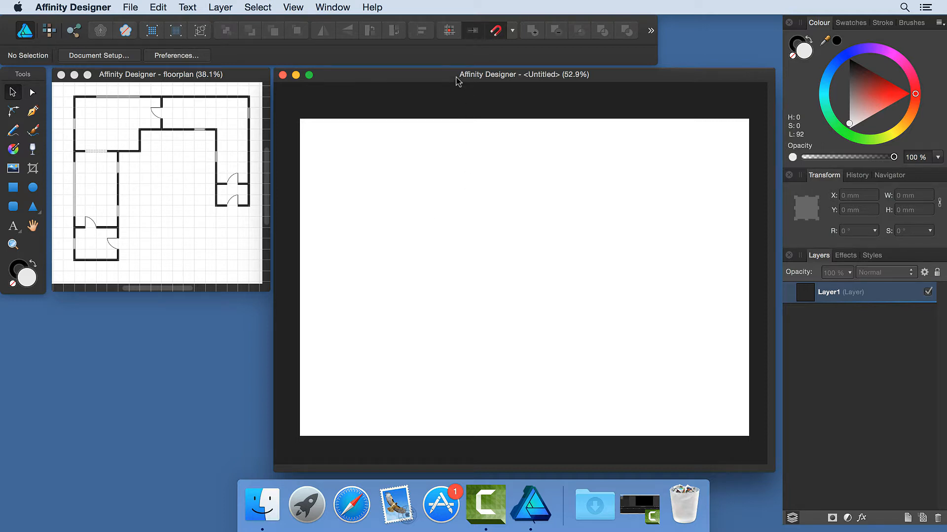
Show the grid in the untitled document and turn off the automatic grid in the Grid and Axis Manager.
key("super+slash")
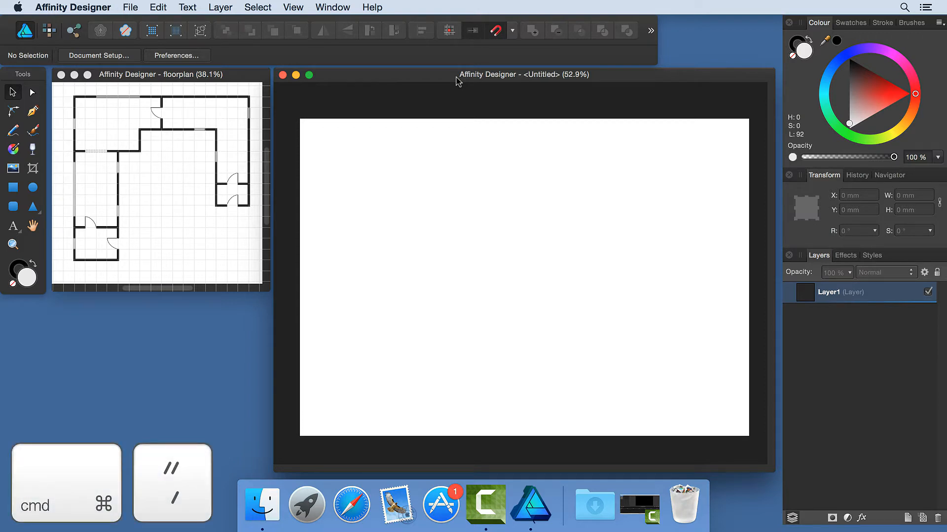
key("super+apostrophe")
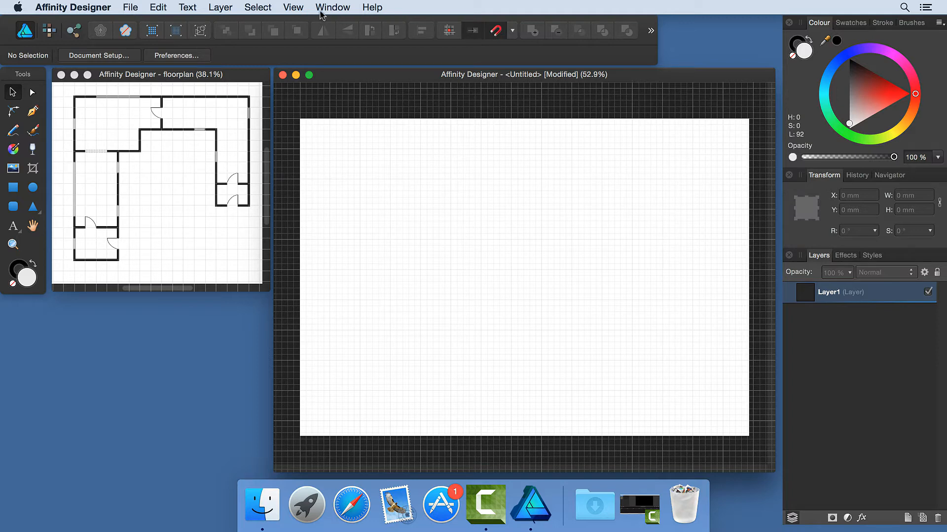
left_click(298, 8)
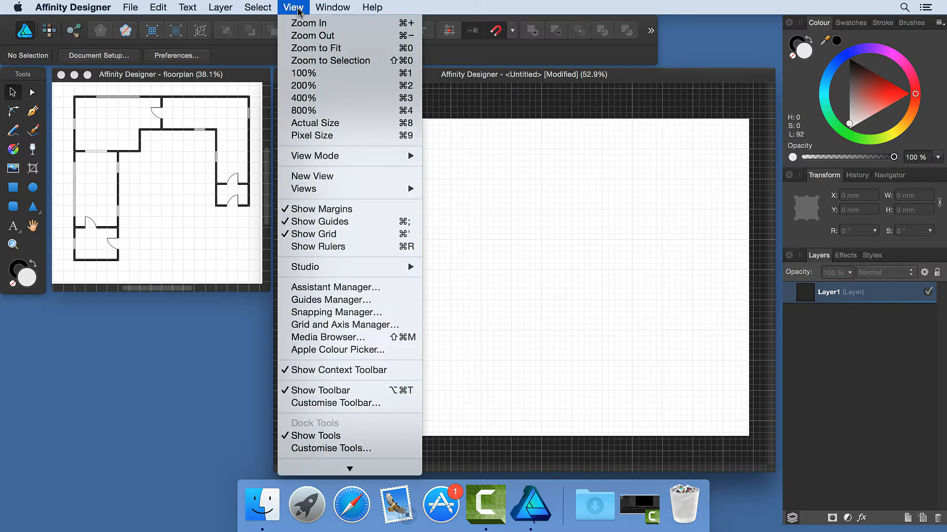
left_click(346, 327)
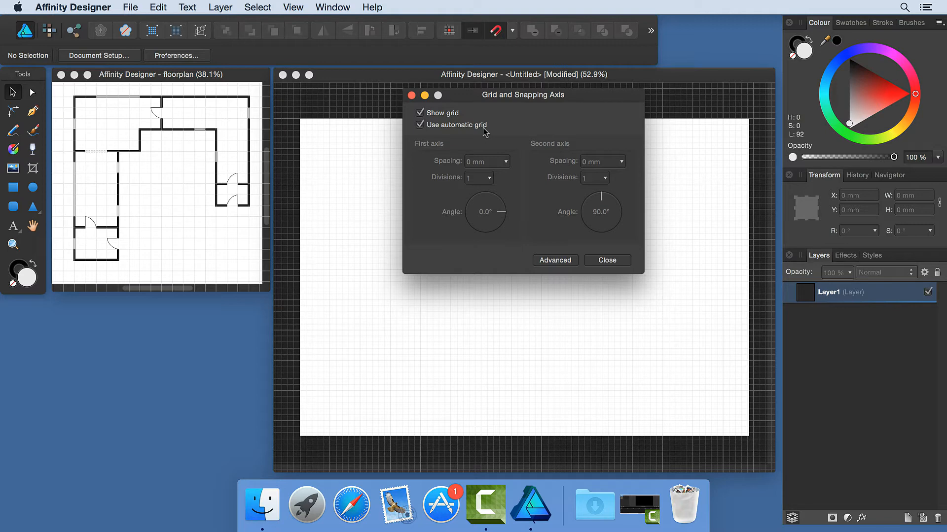
left_click(420, 126)
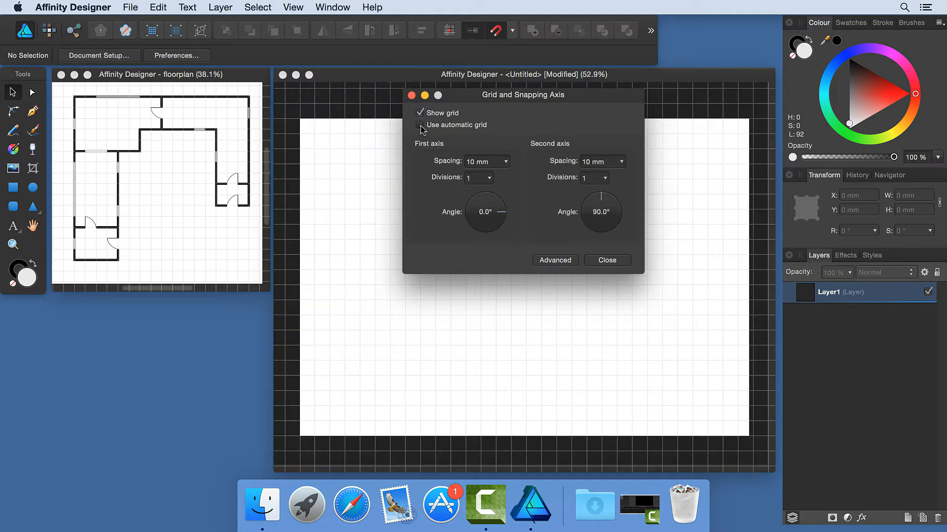
Set the grid mode to Isometric in the advanced grid settings and close the manager.
left_click(554, 266)
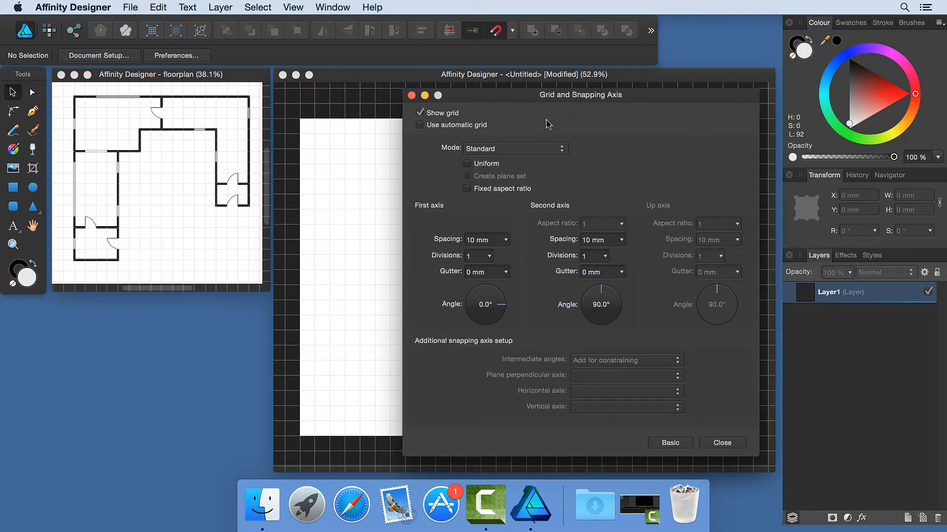
left_click_drag(522, 96, 499, 99)
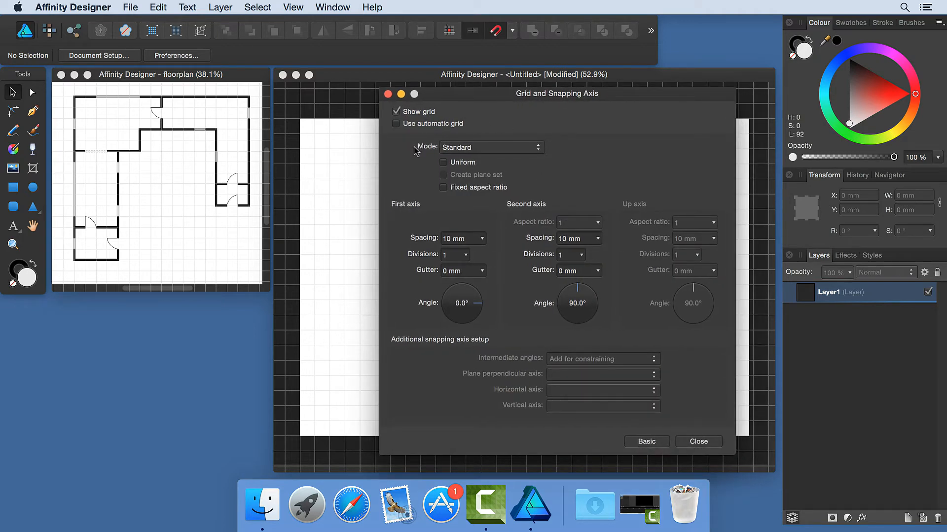
left_click(521, 155)
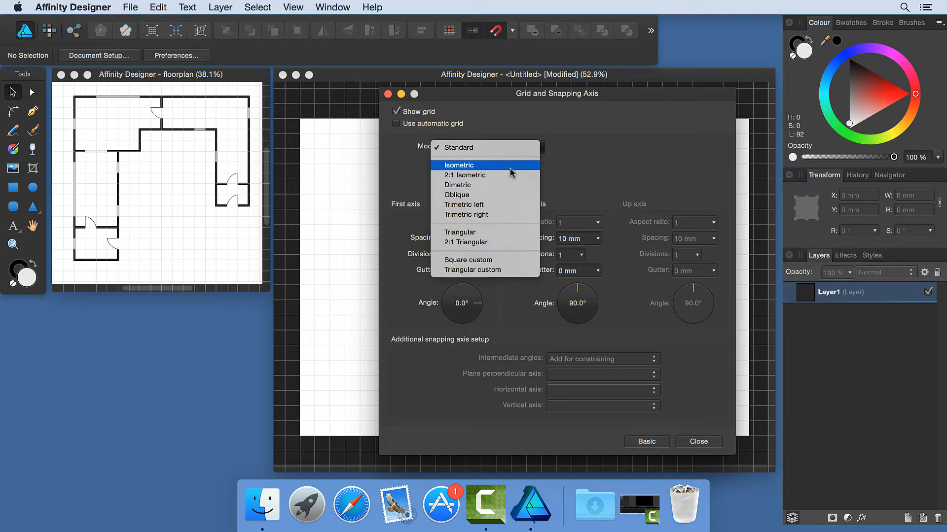
left_click(489, 167)
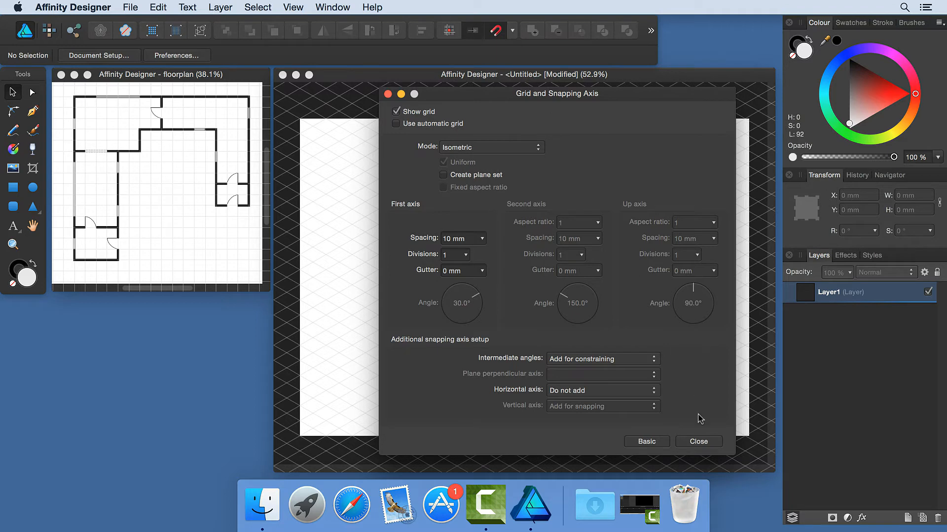
left_click(698, 441)
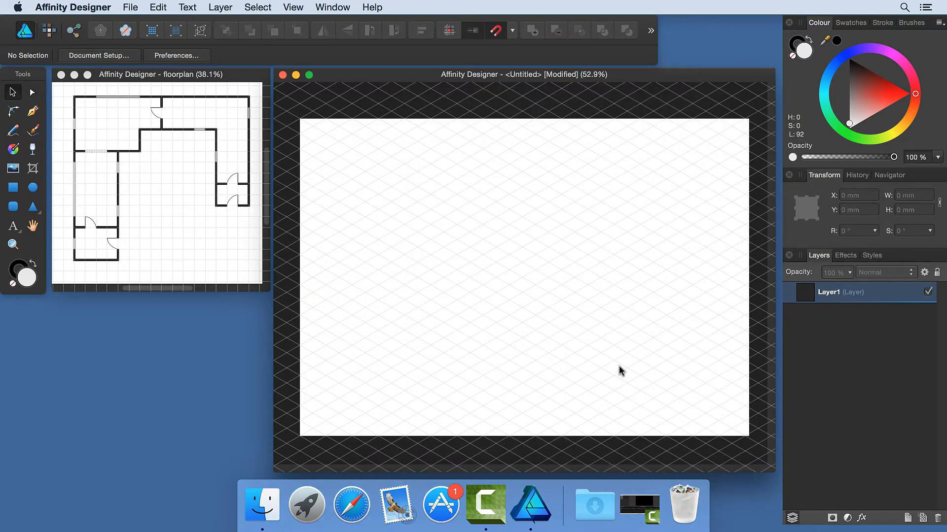
Rename Layer1 as Outline.
left_click(833, 294)
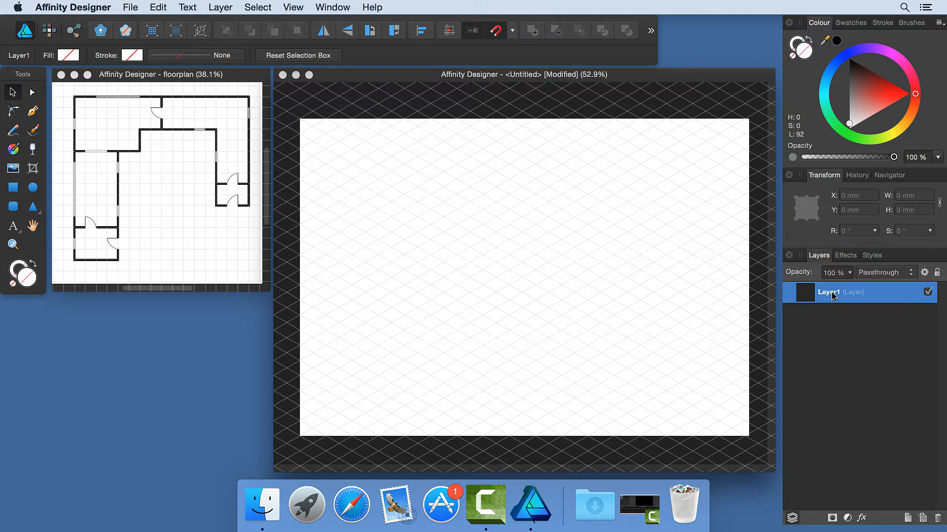
double_click(833, 294)
type("Outline")
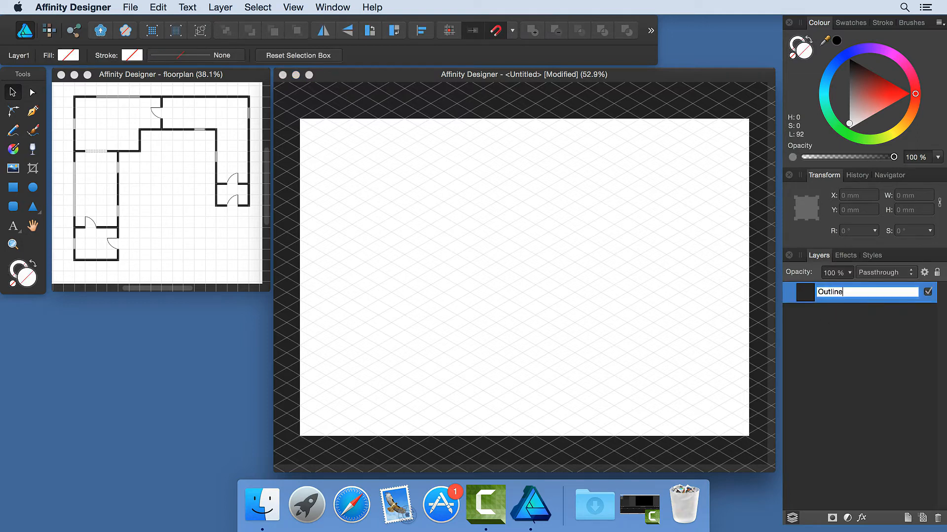
key("Return")
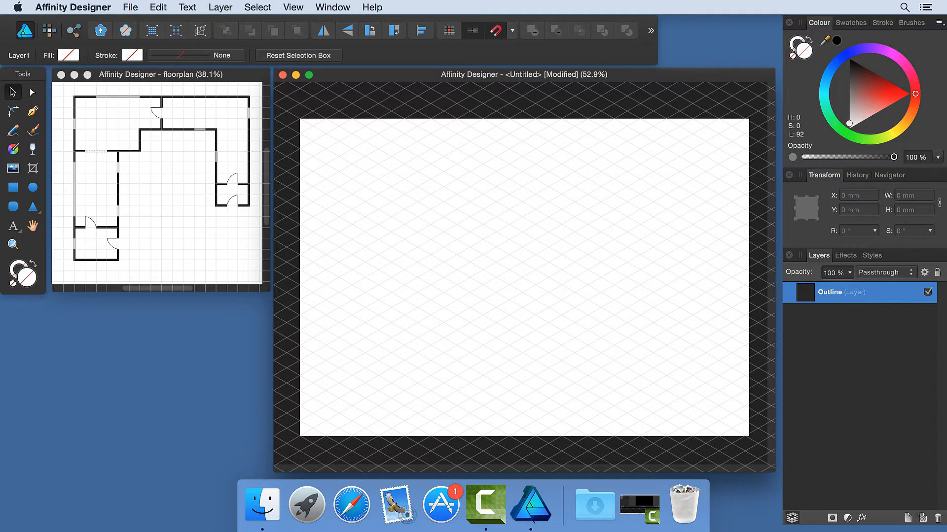
Enable snapping to the grid and disable snapping to guides, spread, margin and object bounding boxes, plus the visible-objects-only restriction.
left_click(513, 31)
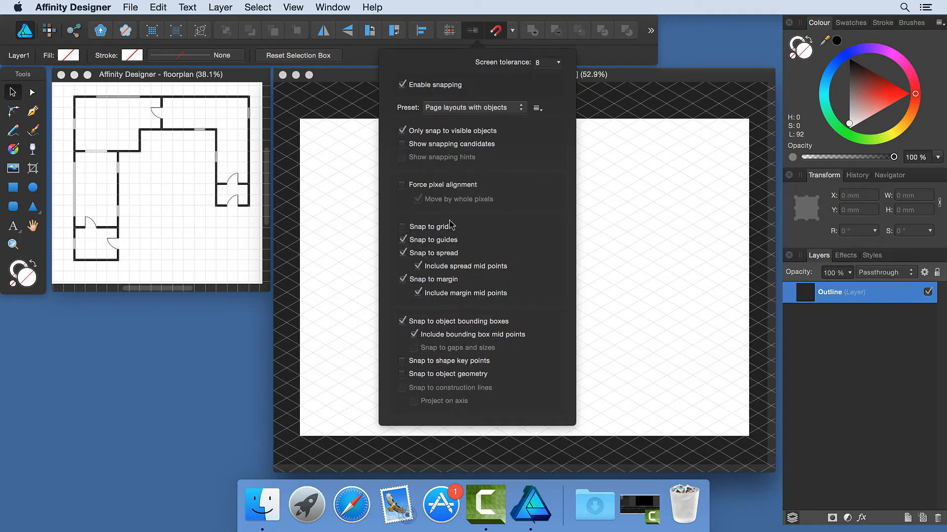
left_click(403, 227)
left_click(402, 240)
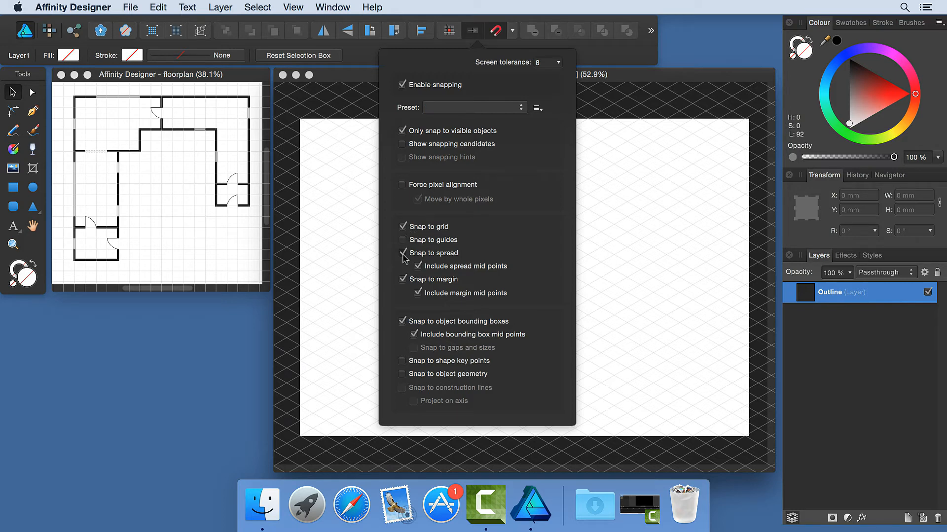
left_click(402, 253)
left_click(402, 279)
left_click(403, 321)
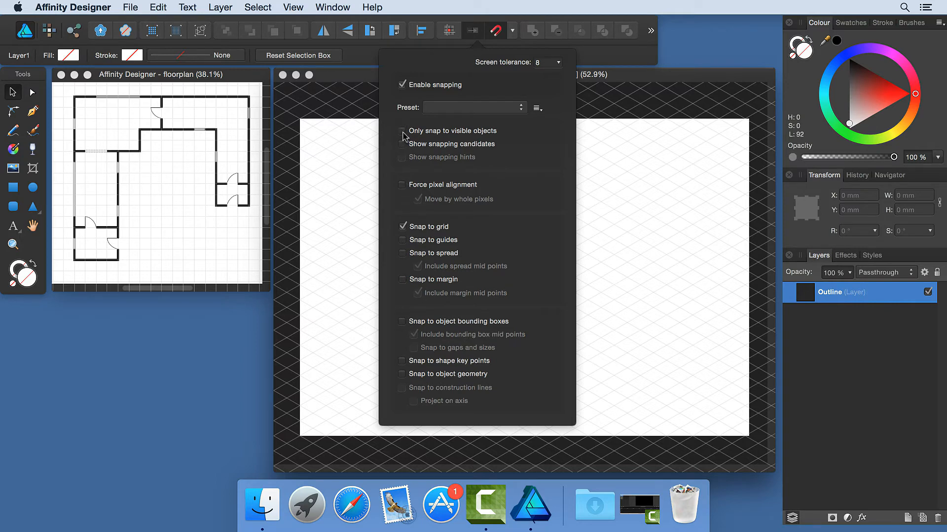
left_click(620, 75)
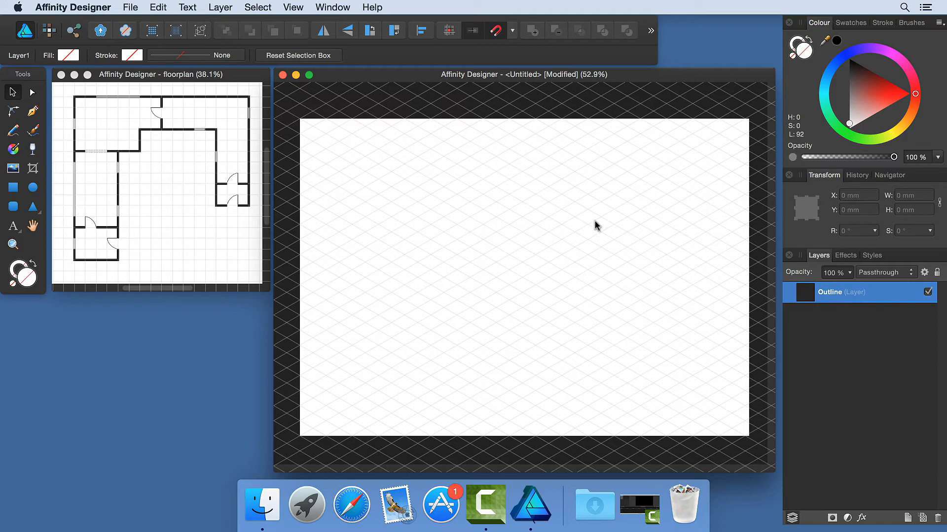
With the Pen tool in Polygon mode, trace the floor plan's bottom wall and both its corners on the isometric grid.
left_click(33, 112)
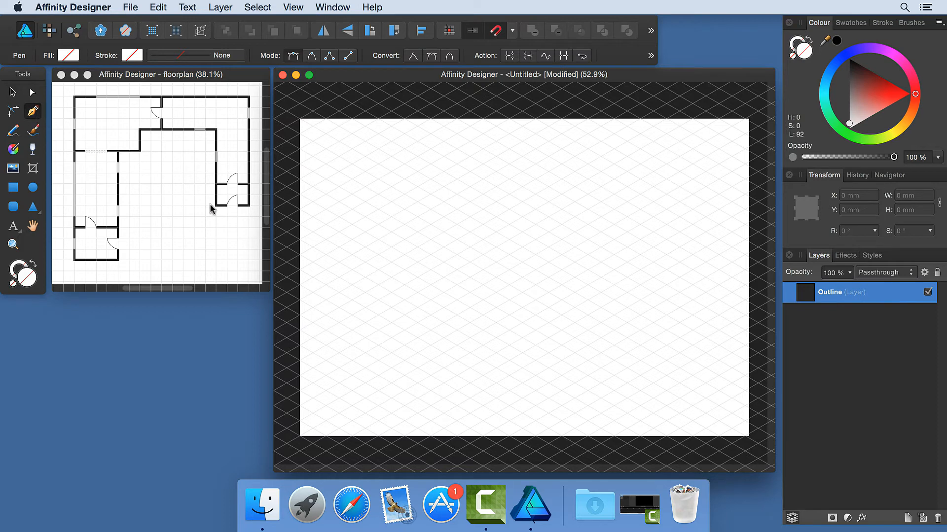
left_click(330, 57)
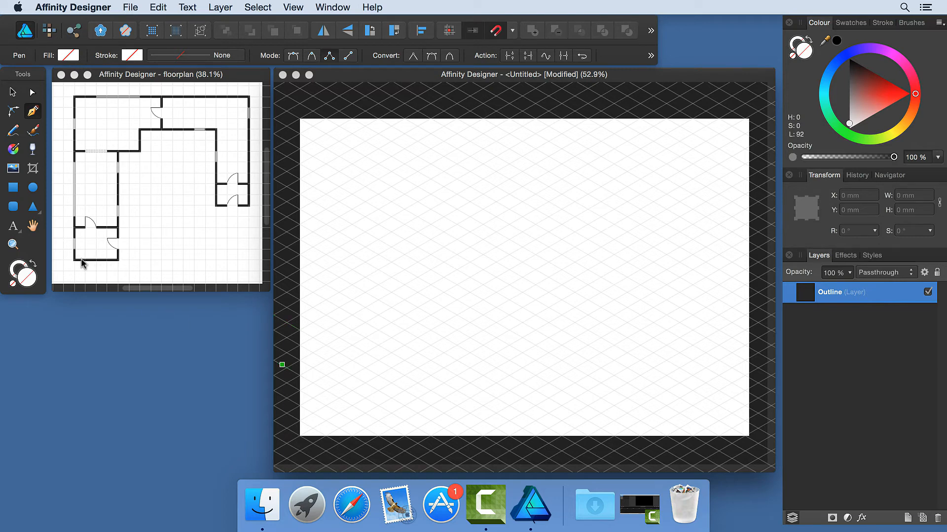
left_click(441, 404)
left_click_drag(441, 403, 431, 405)
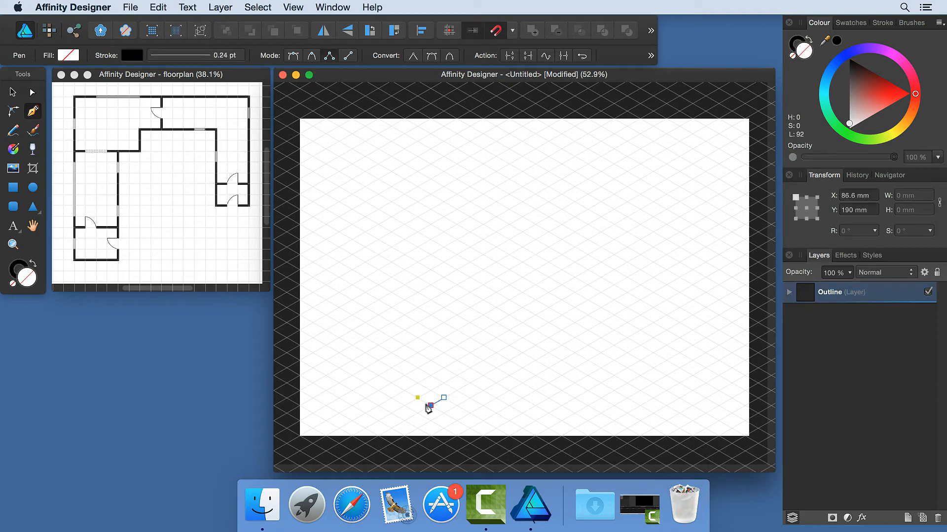
left_click_drag(378, 375, 391, 368)
key("Escape")
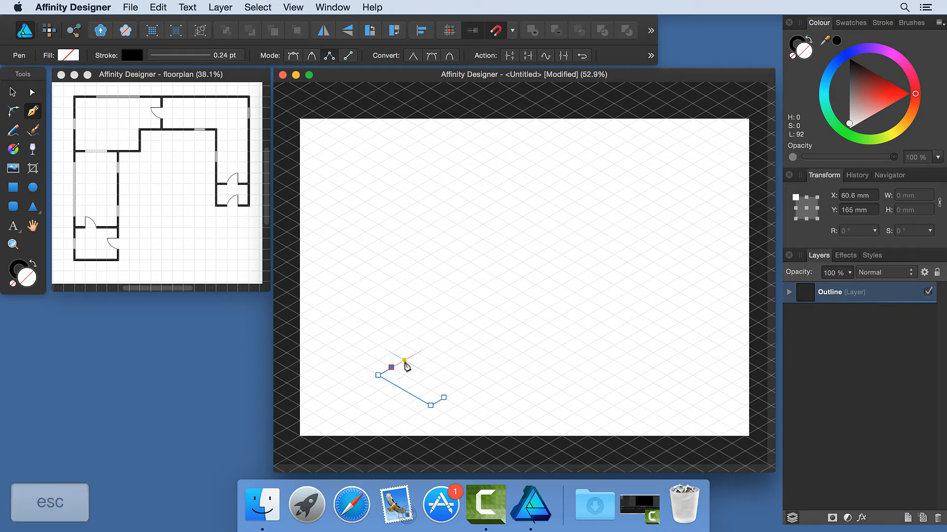
key("Escape")
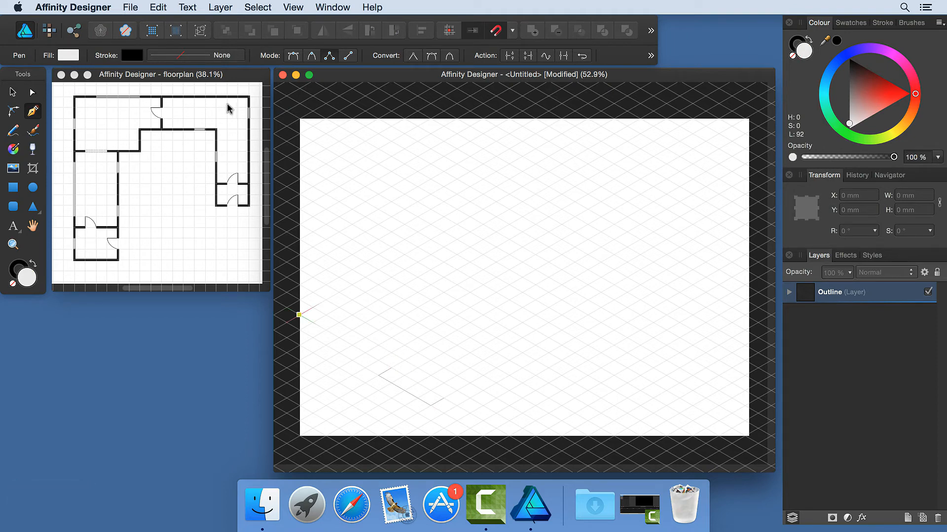
Draw the floor plan's left outer wall as separate segments with window gaps, turning the top-left corner into the top wall.
left_click(405, 361)
left_click(431, 346)
key("Escape")
left_click(496, 309)
left_click(536, 286)
key("Escape")
left_click(549, 277)
left_click(588, 255)
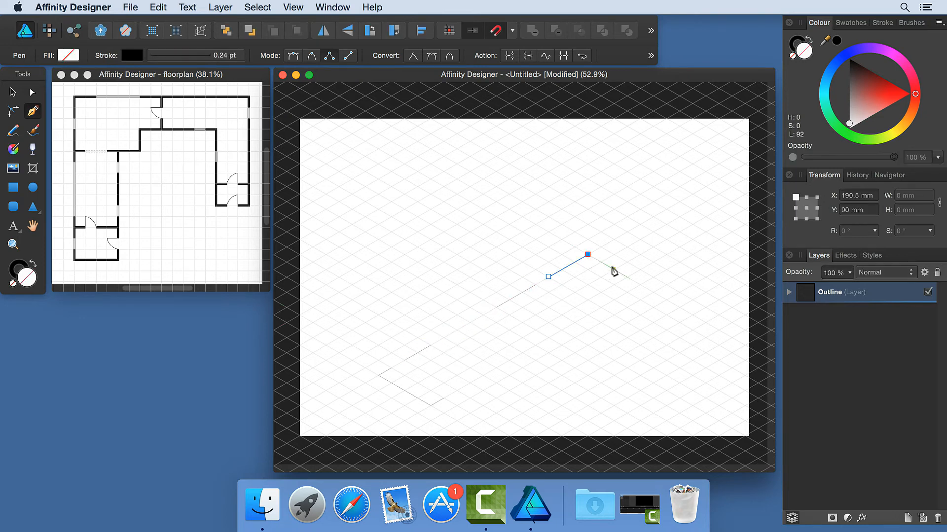
left_click(614, 270)
key("Escape")
Draw the rest of the top outer wall beyond its window gap, turning the top-right corner into the right wall.
key("space")
left_click_drag(669, 302, 524, 209)
left_click(523, 208)
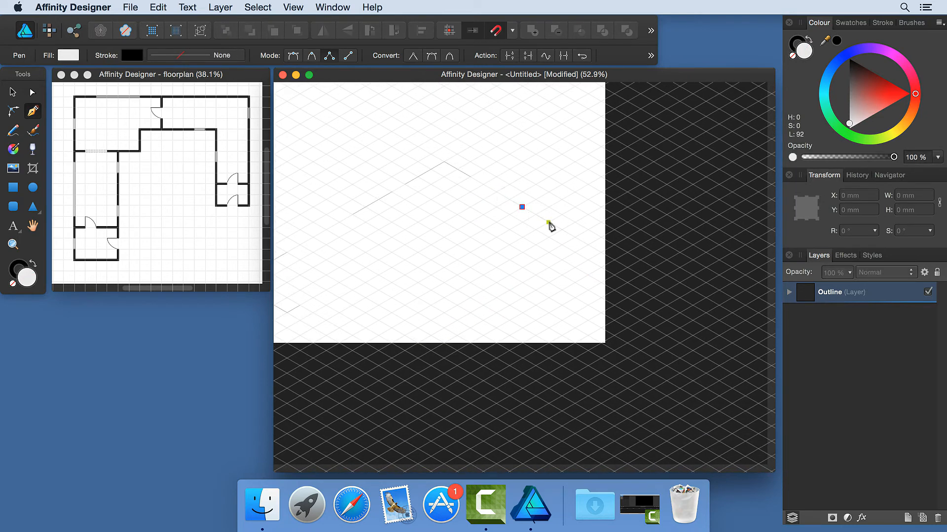
left_click(654, 283)
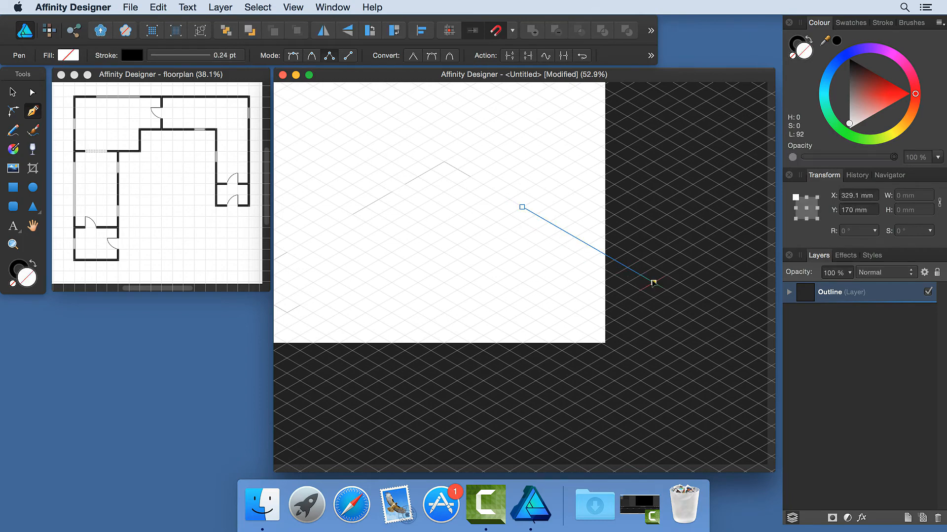
key("Escape")
key("space")
left_click_drag(460, 249, 560, 281)
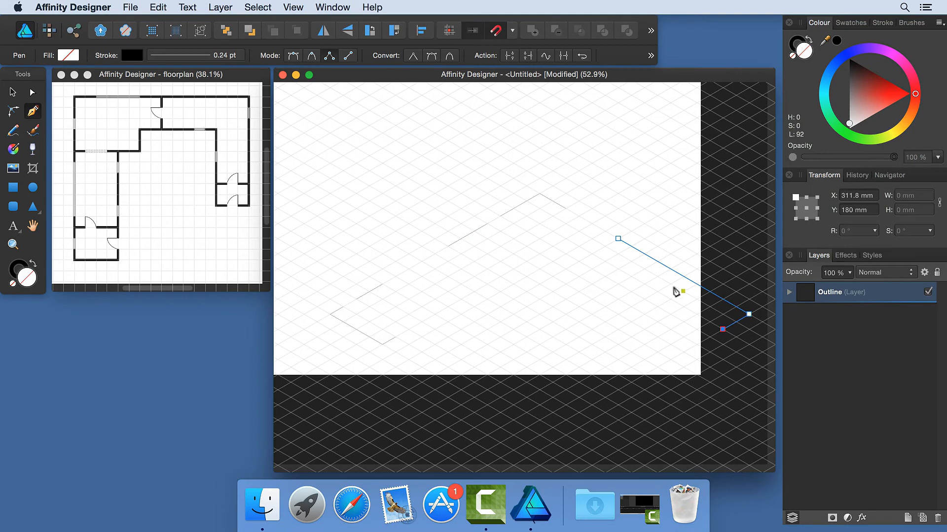
key("Escape")
Move the whole Outline layer up and left to X 8.7 mm, Y 55 mm so it fits on the page.
key("space")
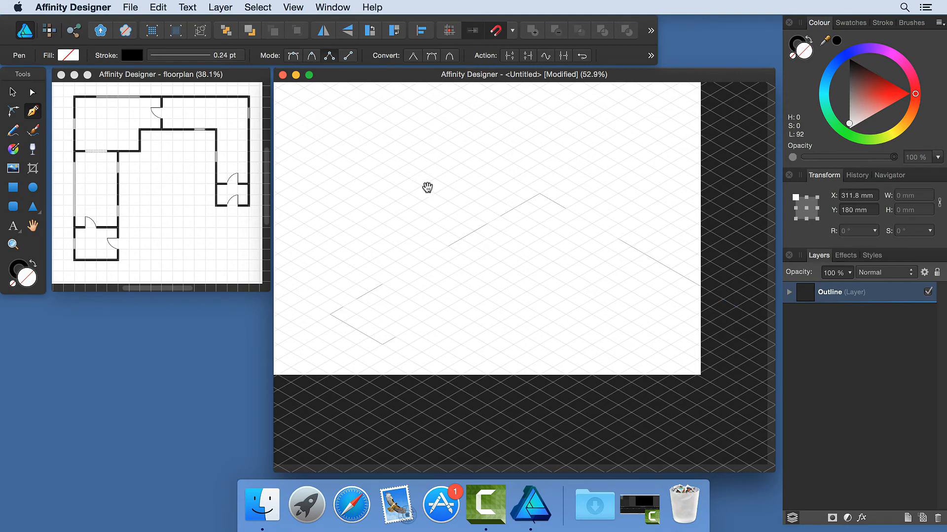
left_click_drag(427, 187, 467, 224)
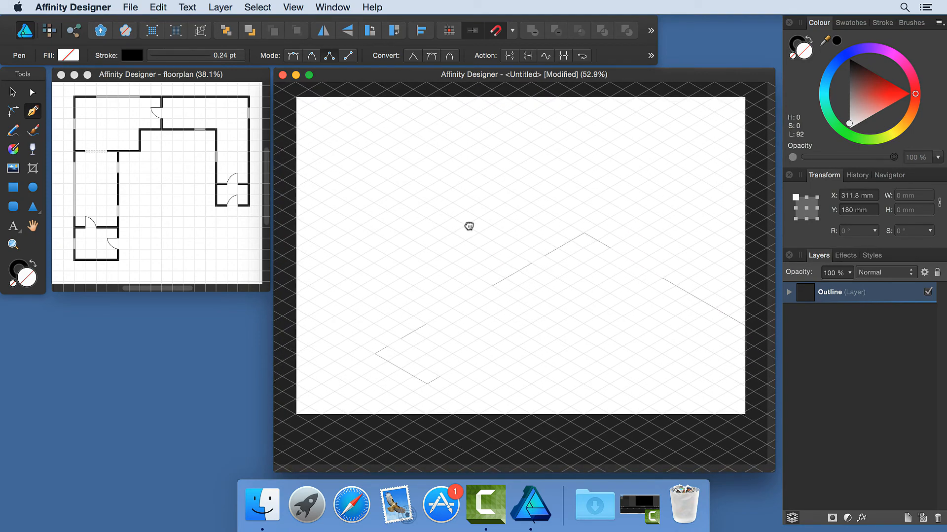
left_click(826, 297)
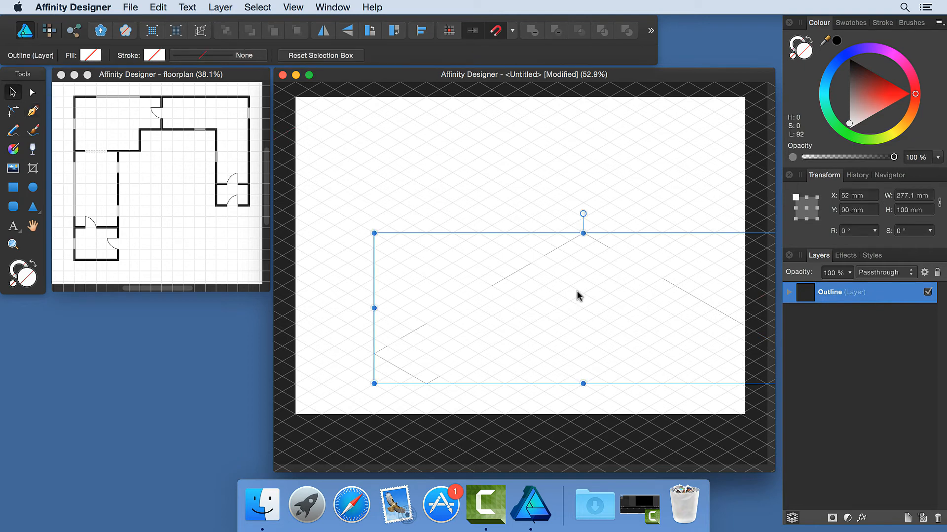
left_click_drag(578, 293, 511, 235)
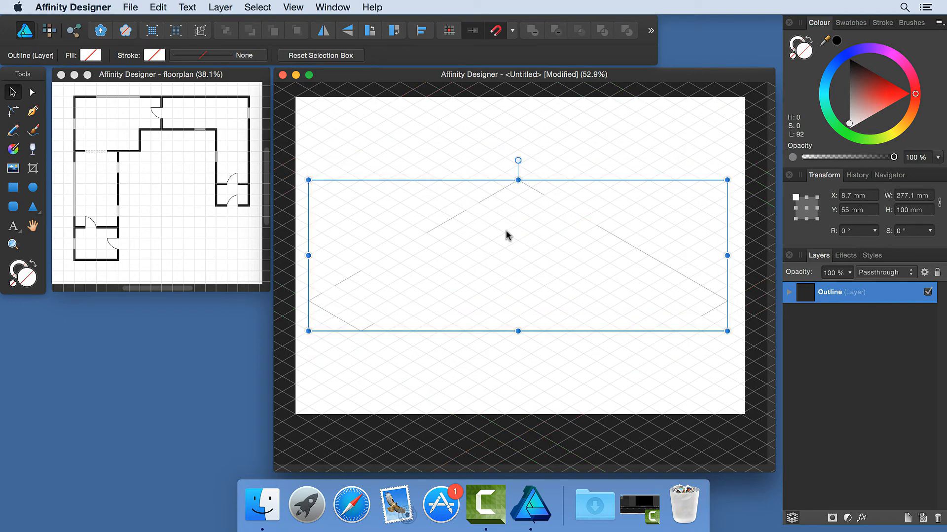
Draw the rest of the right outer wall, its end wall with a door gap, and the adjoining inner wall up to its window.
left_click(32, 112)
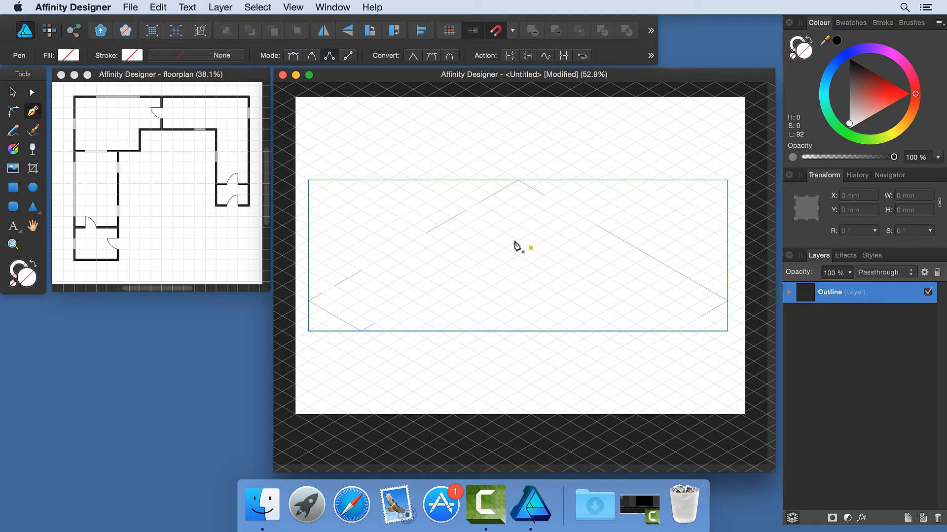
left_click(688, 324)
left_click(584, 384)
key("Escape")
left_click(557, 368)
left_click(544, 361)
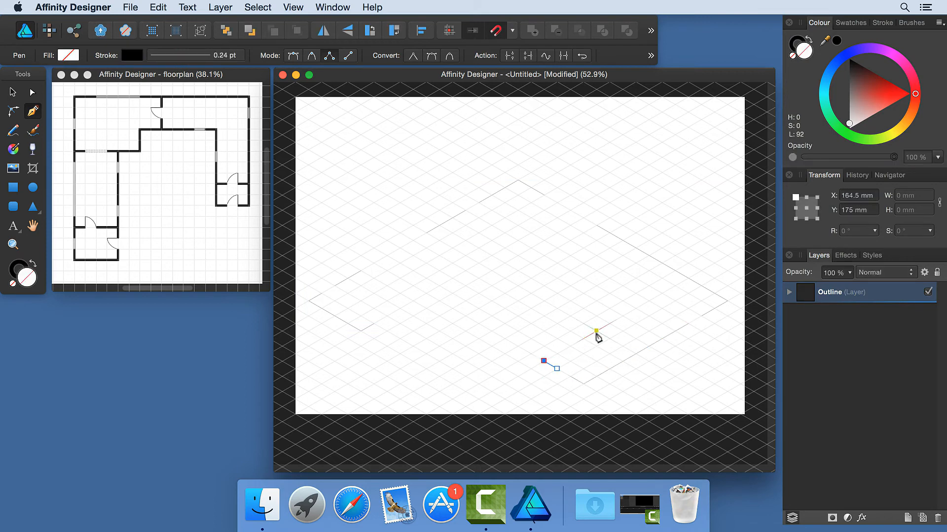
left_click(596, 331)
key("Escape")
Draw the remaining stepped inner walls back to the plan's lower-left wing, leaving gaps for the windows.
left_click(609, 323)
left_click(636, 308)
left_click(609, 293)
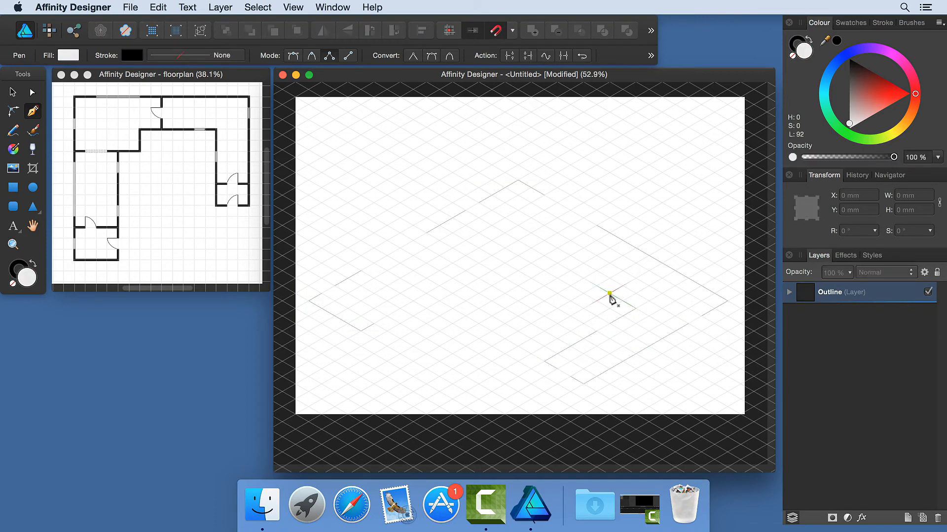
left_click(545, 256)
left_click(517, 269)
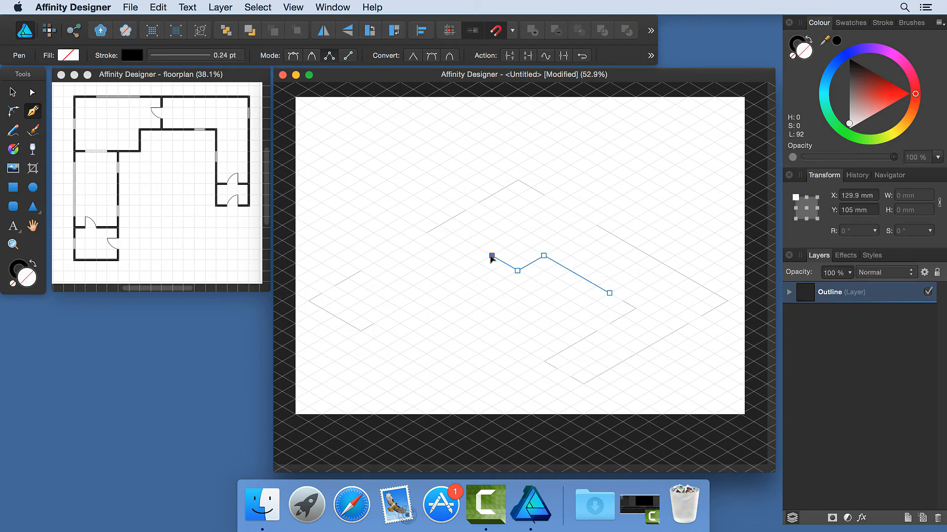
left_click(492, 256)
left_click(465, 270)
left_click(414, 301)
left_click(388, 316)
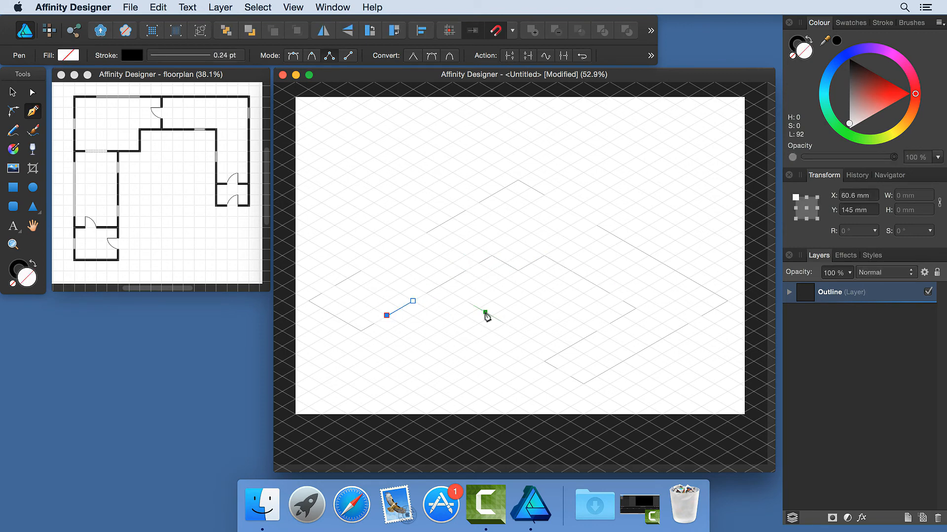
Select the right outer wall's corner and end nodes across both curves and move them one grid unit inward, to X 138.6 mm, Y 60 mm.
key("Escape")
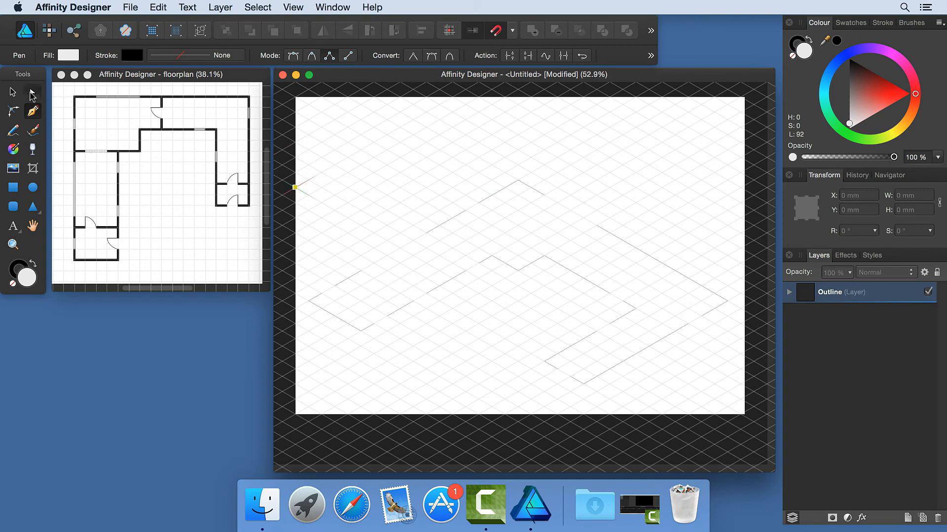
left_click(32, 93)
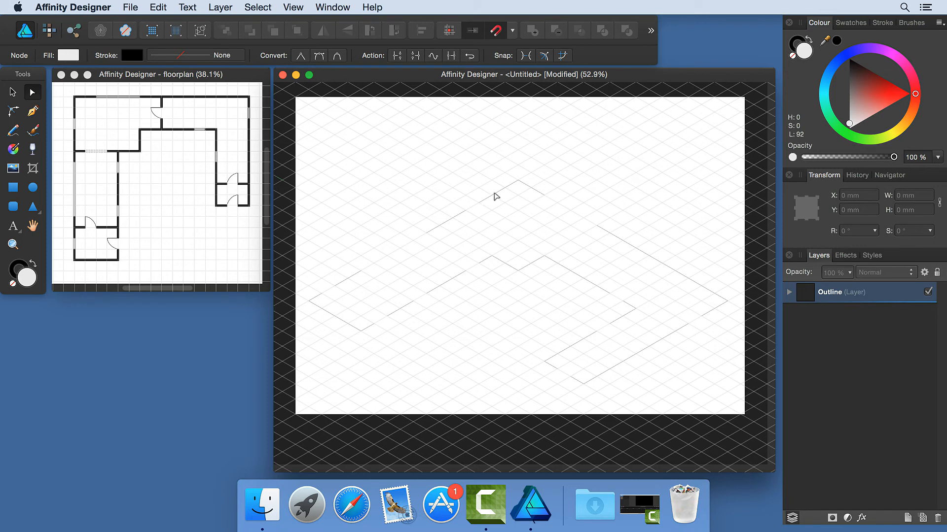
left_click(497, 194)
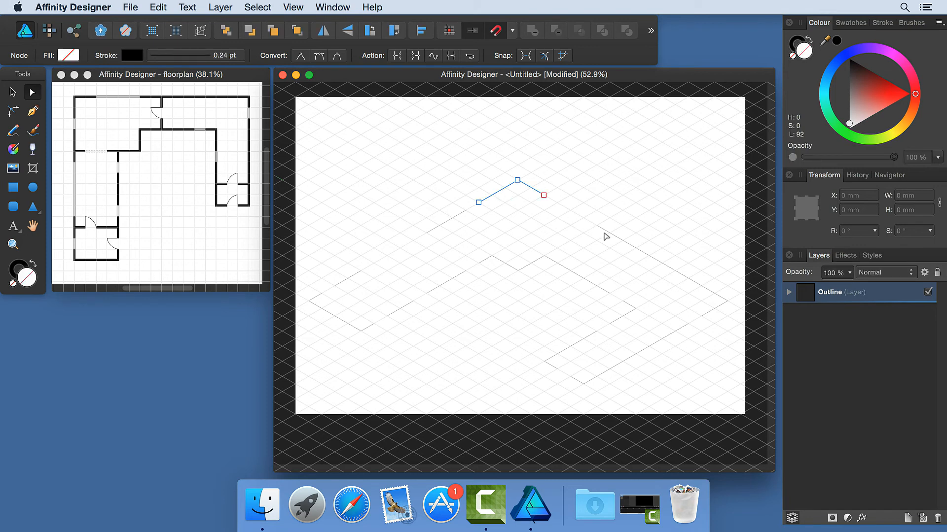
key("shift")
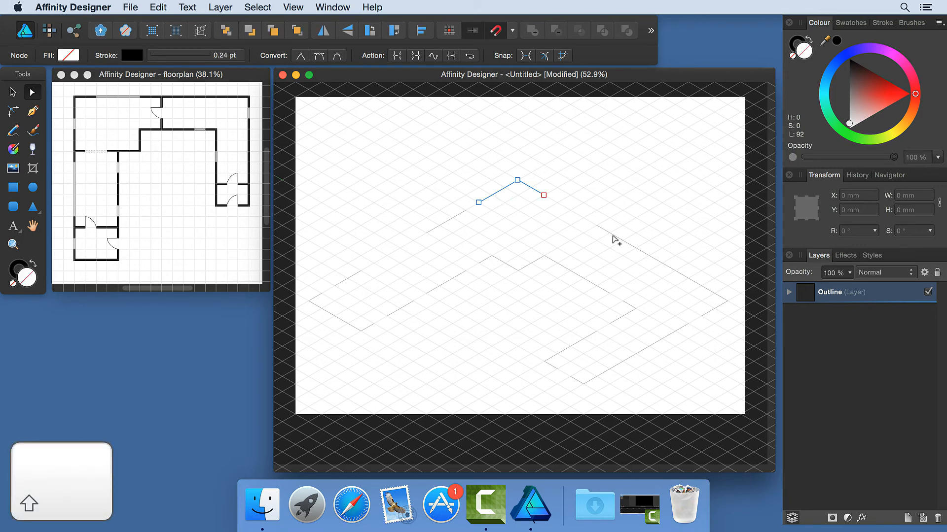
left_click(617, 241, "shift")
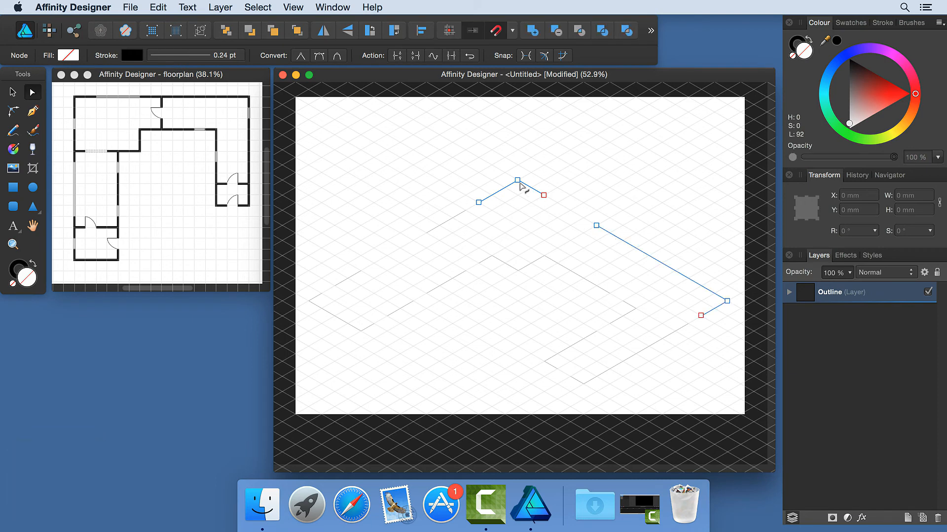
key("shift")
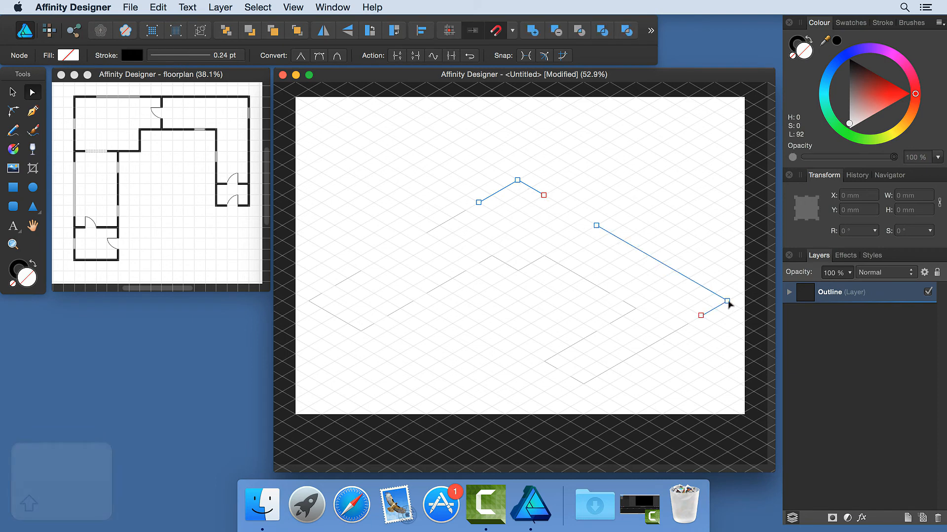
left_click(728, 301, "shift")
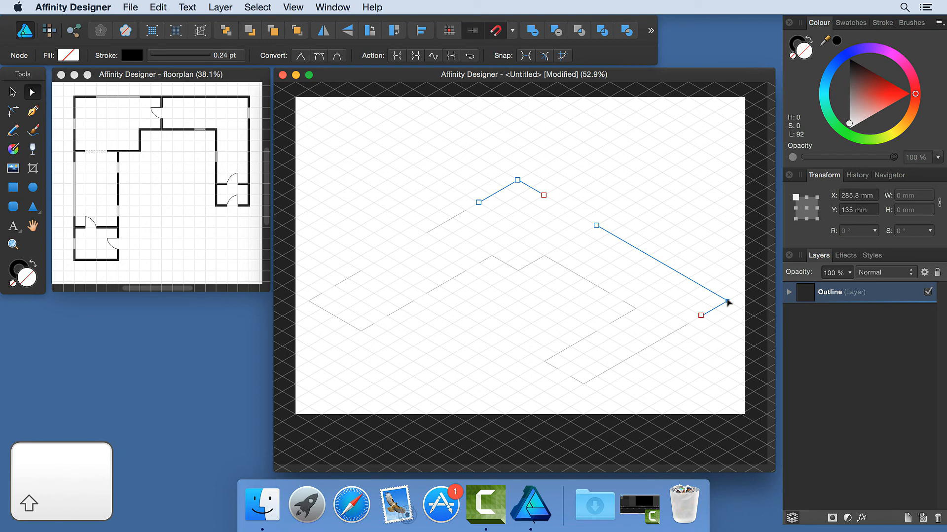
left_click(596, 226, "shift")
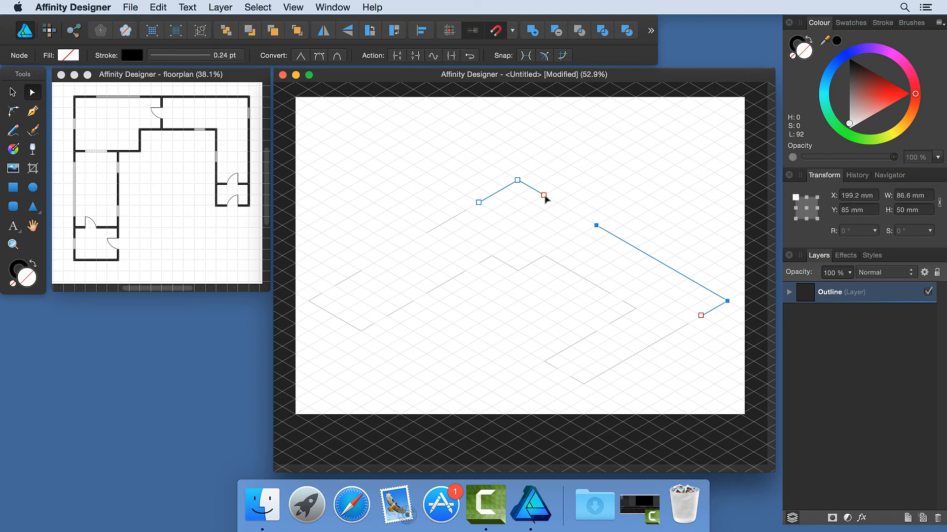
left_click(544, 196, "shift")
left_click_drag(518, 183, 509, 189)
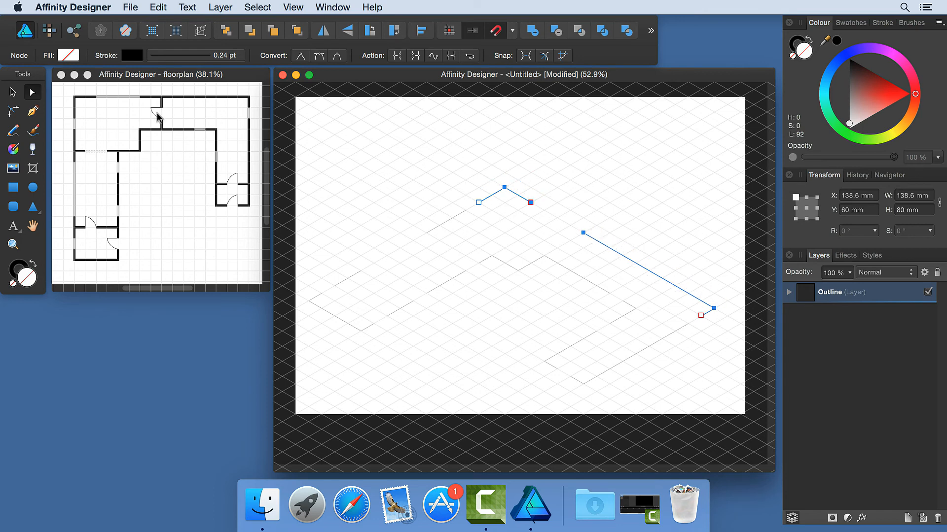
Draw the internal partition walls with the Pen tool in Line mode, joining outer and inner walls and leaving the door gaps.
left_click(33, 111)
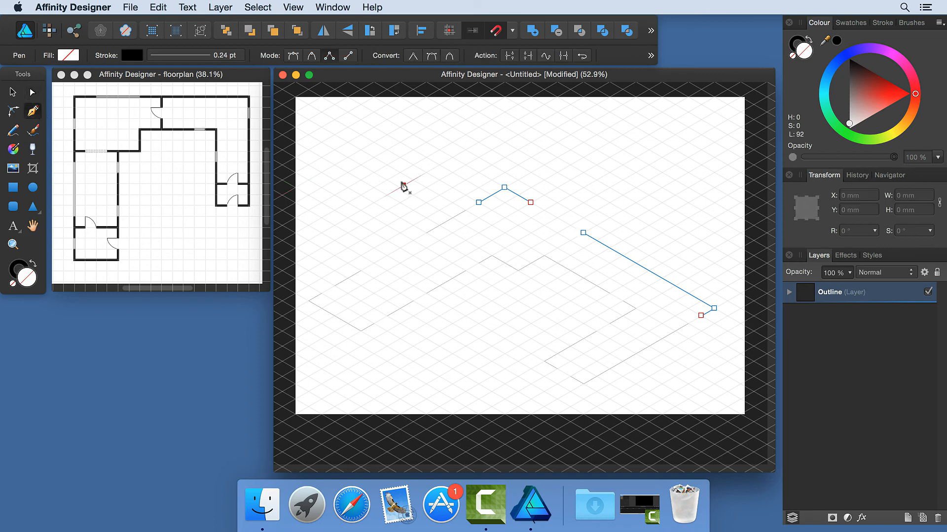
key("Escape")
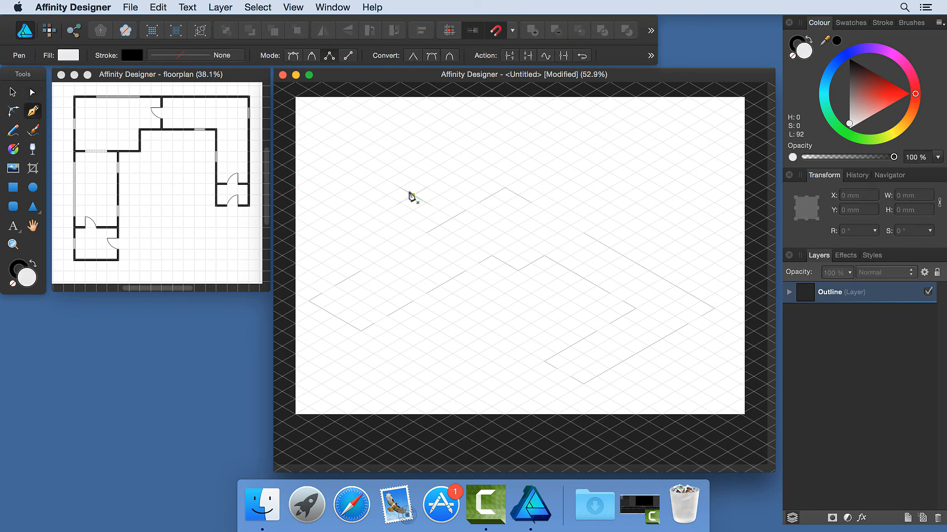
left_click(348, 57)
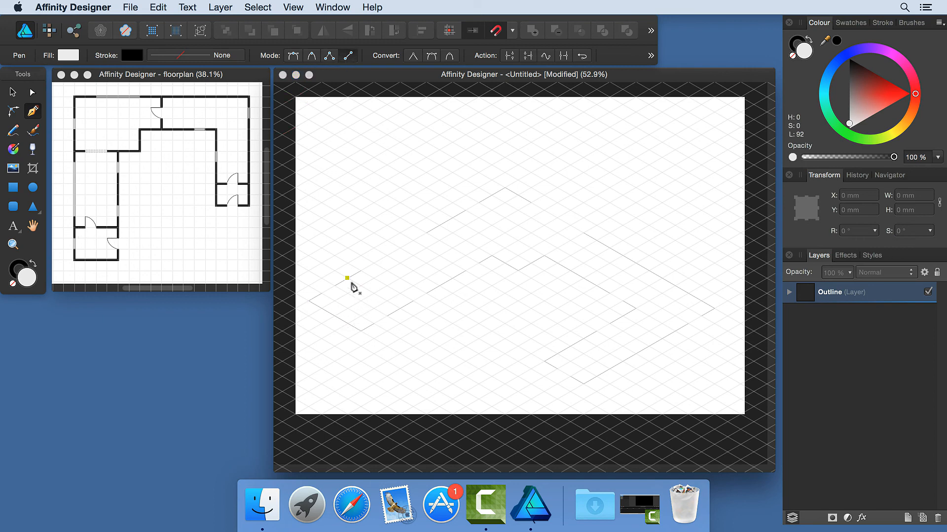
left_click_drag(348, 279, 400, 309)
left_click_drag(492, 256, 439, 226)
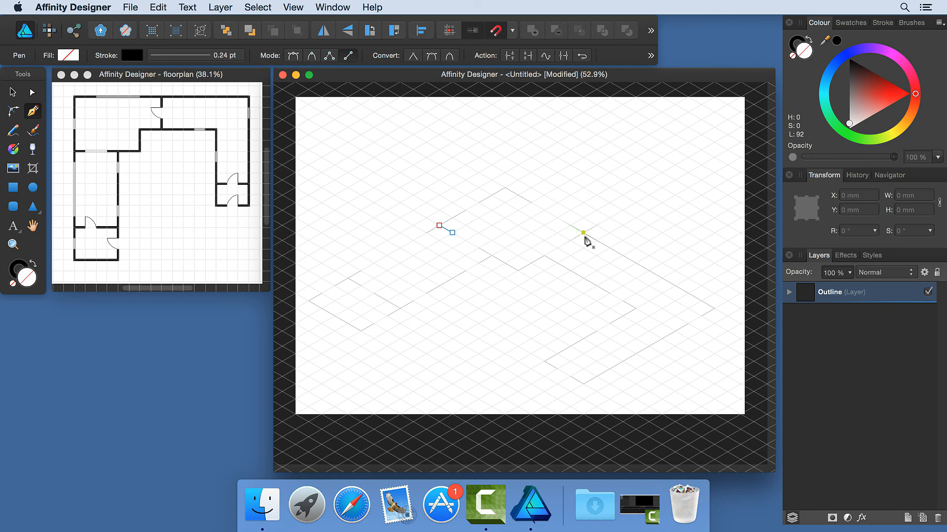
left_click_drag(610, 248, 584, 264)
left_click_drag(610, 370, 583, 354)
Deselect the finished outline and hide the isometric grid.
left_click(12, 93)
left_click(477, 318)
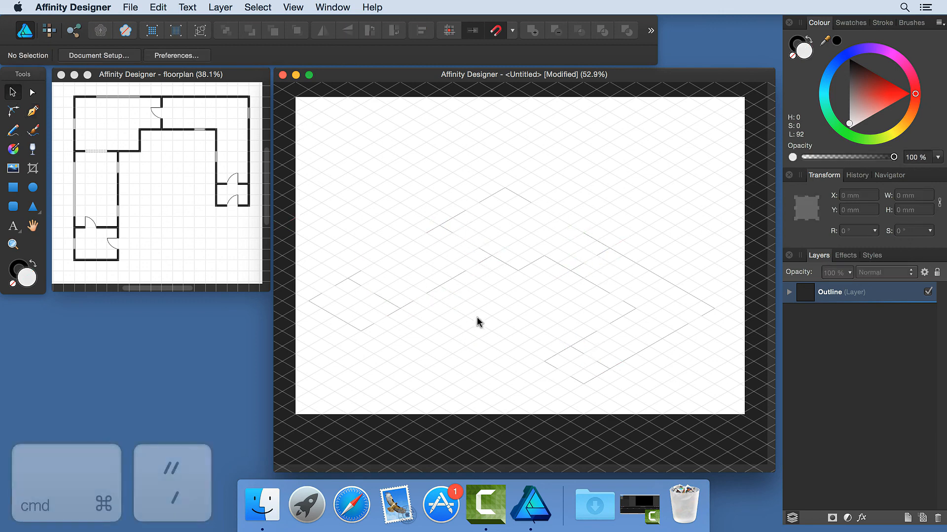
key("super+apostrophe")
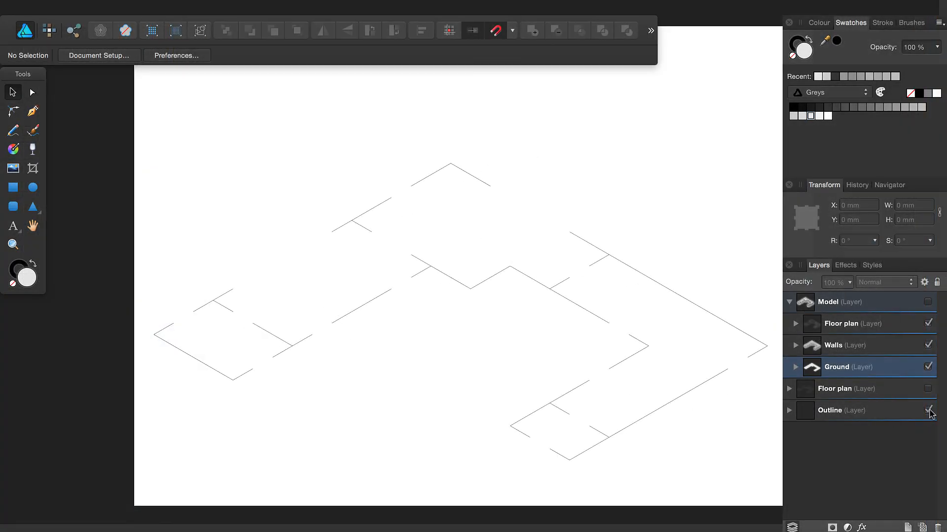
Hide the Outline layer and show the separate Floor plan layer and the Model layer.
left_click(928, 410)
left_click(928, 390)
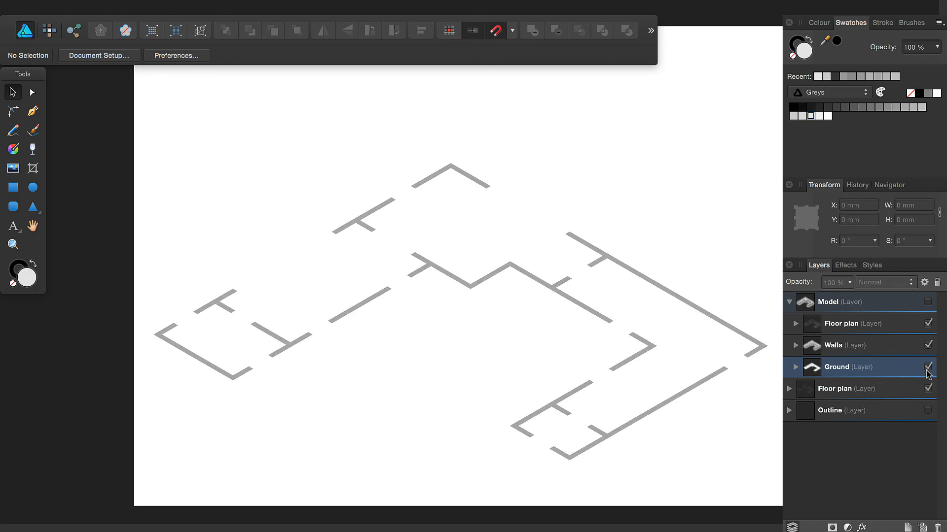
left_click(927, 302)
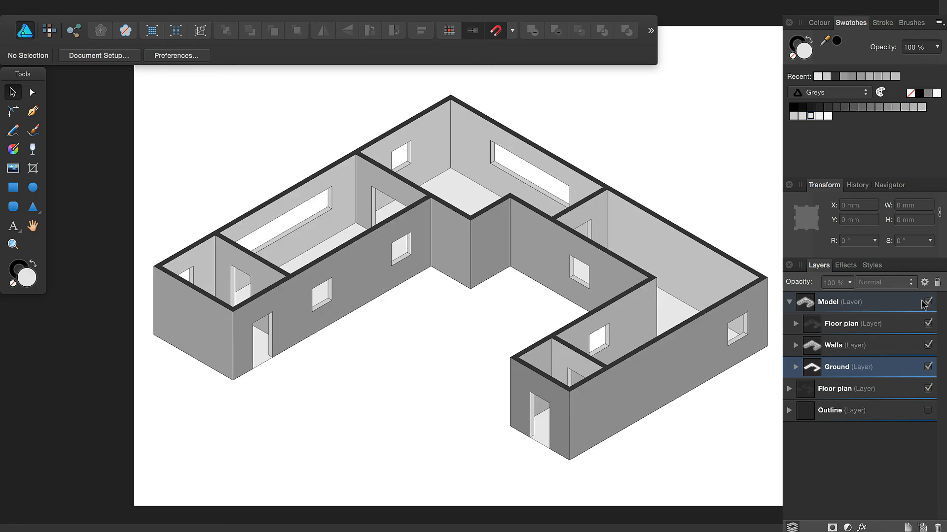